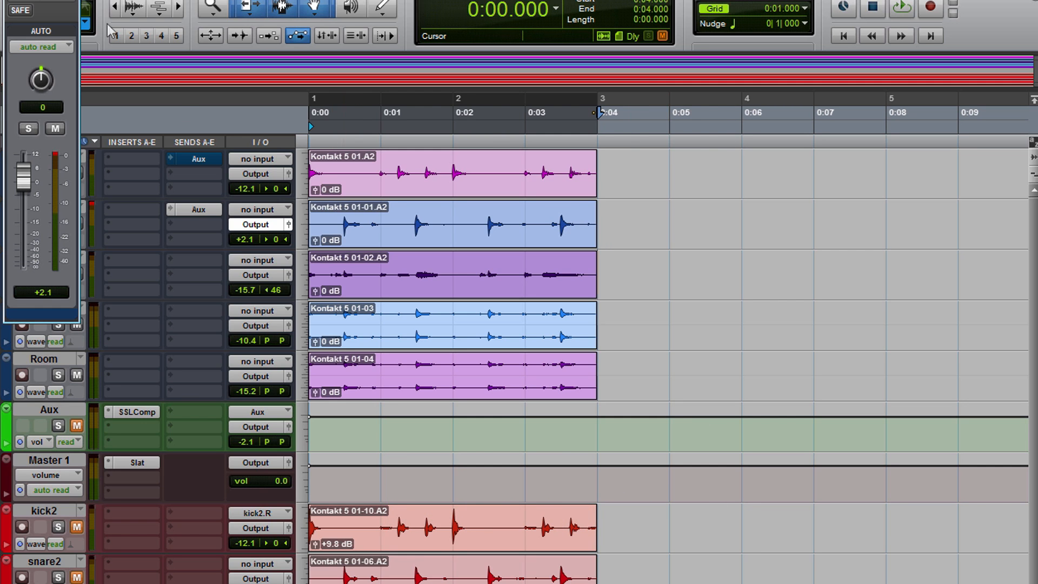
# Remove the kick track's Aux send and audition the kick track soloed
pyautogui.hotkey('ctrl', 'w')
pyautogui.moveTo(199, 158); pyautogui.dragTo(203, 193)
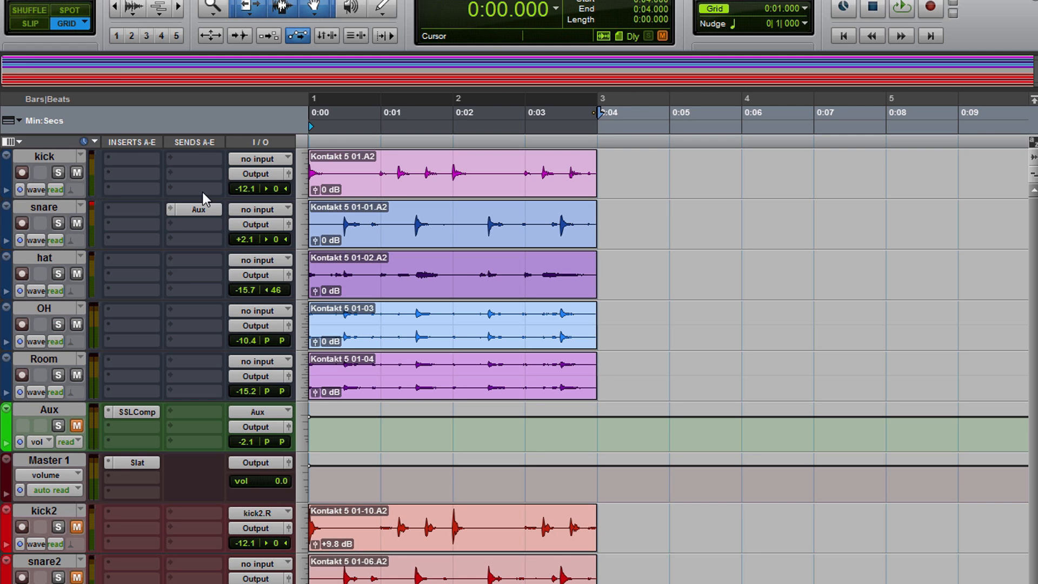
pyautogui.click(60, 176)
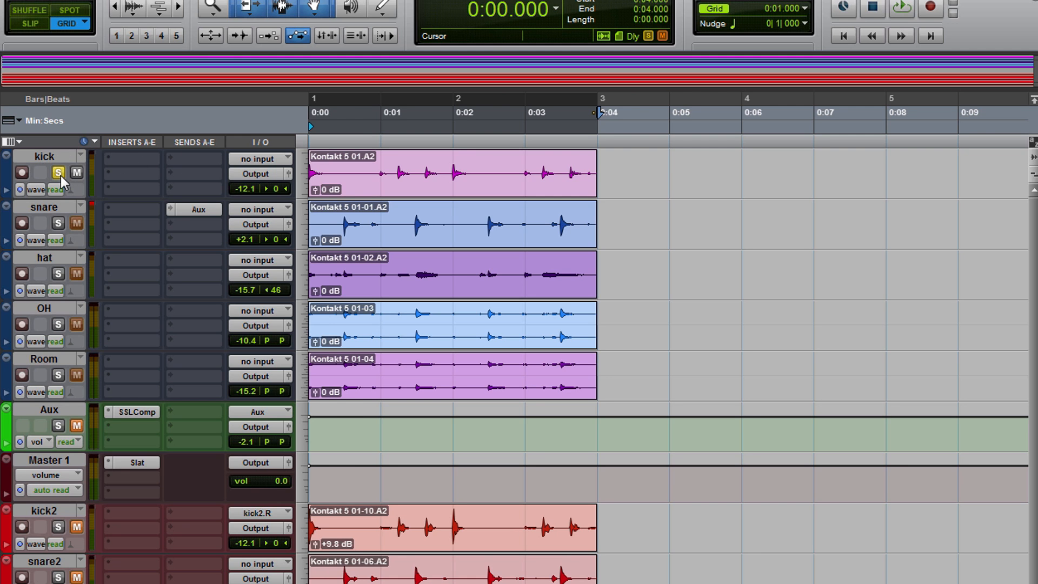
pyautogui.press('space')
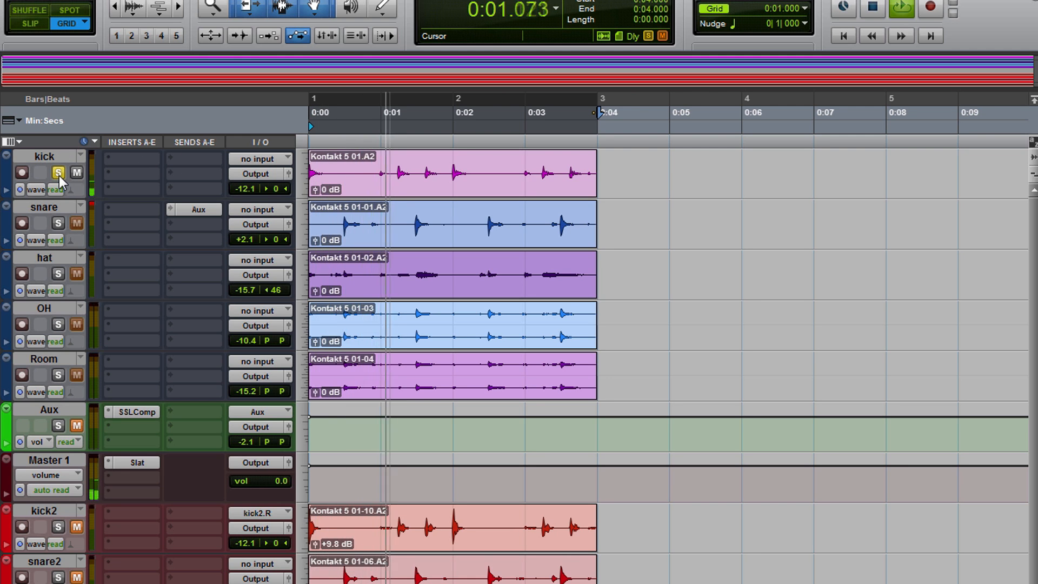
pyautogui.press('space')
pyautogui.press('space')
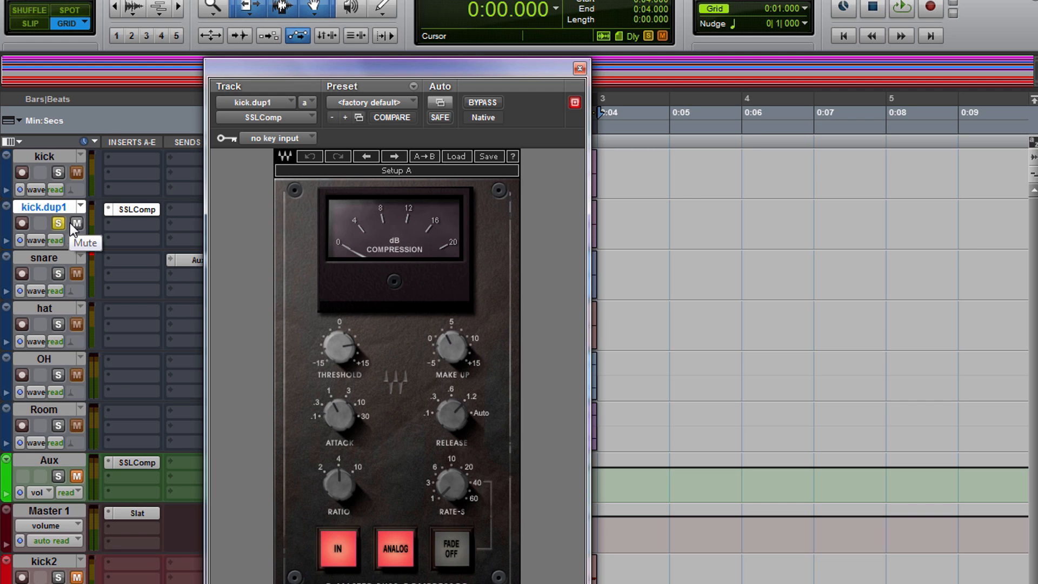
# Set the SSLComp release on kick.dup1 to .3 s and adjust its attack, threshold and make-up gain during playback
pyautogui.moveTo(338, 413)
pyautogui.moveTo(338, 413); pyautogui.dragTo(357, 414)
pyautogui.moveTo(453, 412); pyautogui.dragTo(455, 415)
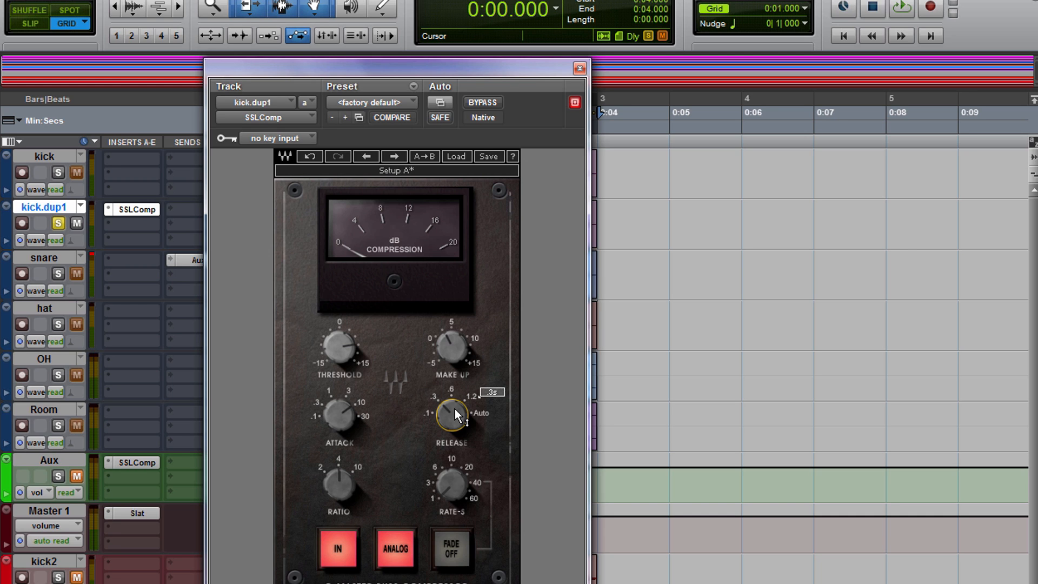
pyautogui.moveTo(351, 493)
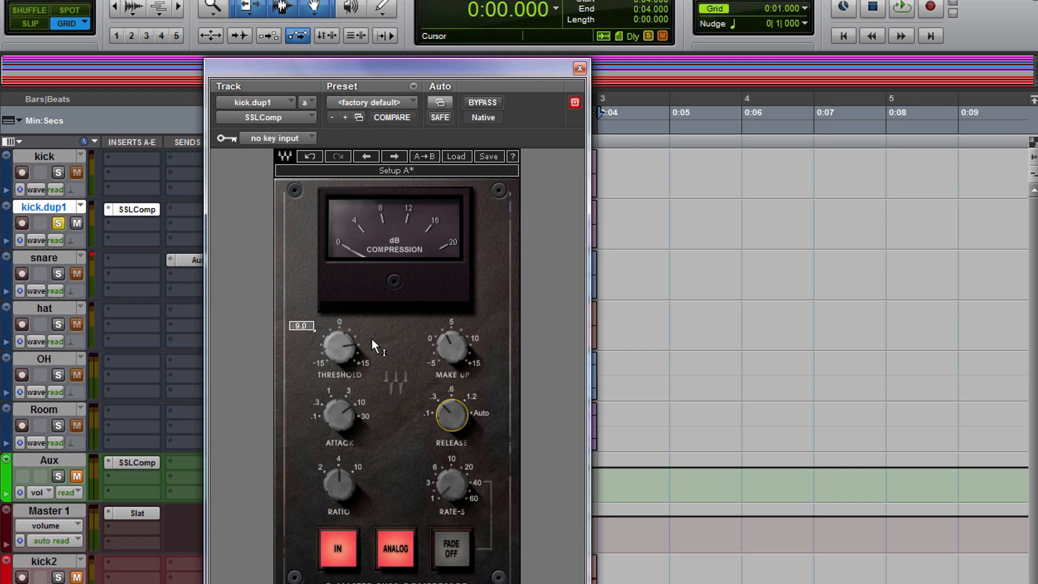
pyautogui.press('space')
pyautogui.moveTo(349, 346); pyautogui.dragTo(349, 368)
pyautogui.moveTo(448, 349); pyautogui.dragTo(448, 343)
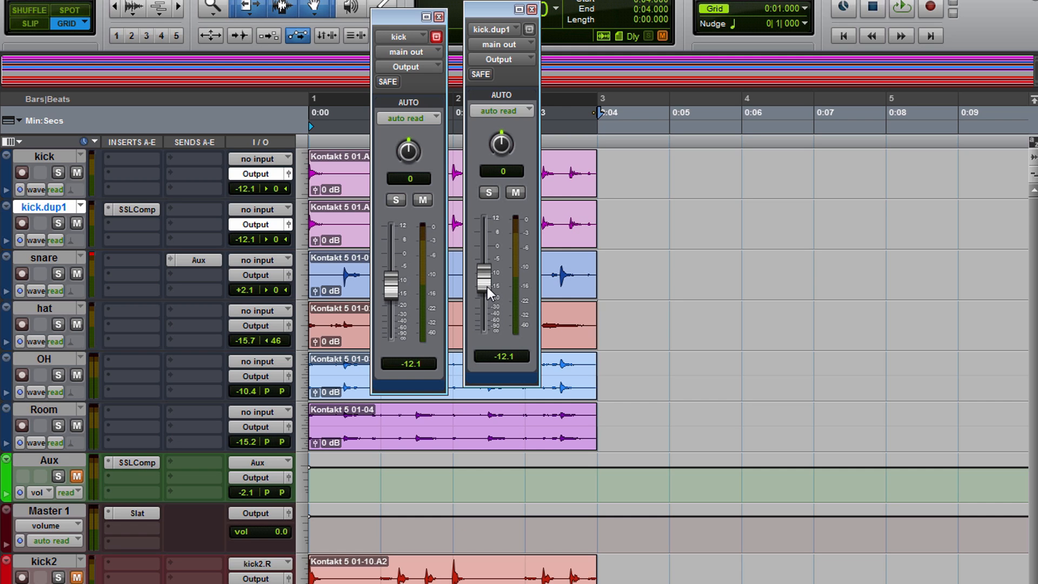
# Pull the kick.dup1 fader down to -∞, blend it back in at -8.0 dB during playback, and audition the mix
pyautogui.moveTo(488, 287); pyautogui.dragTo(483, 336)
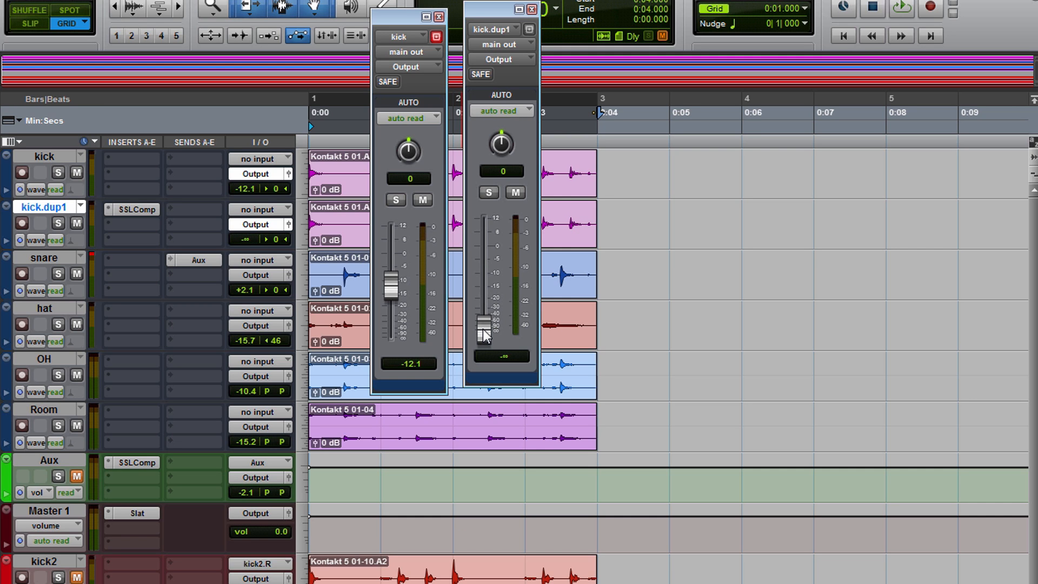
pyautogui.press('space')
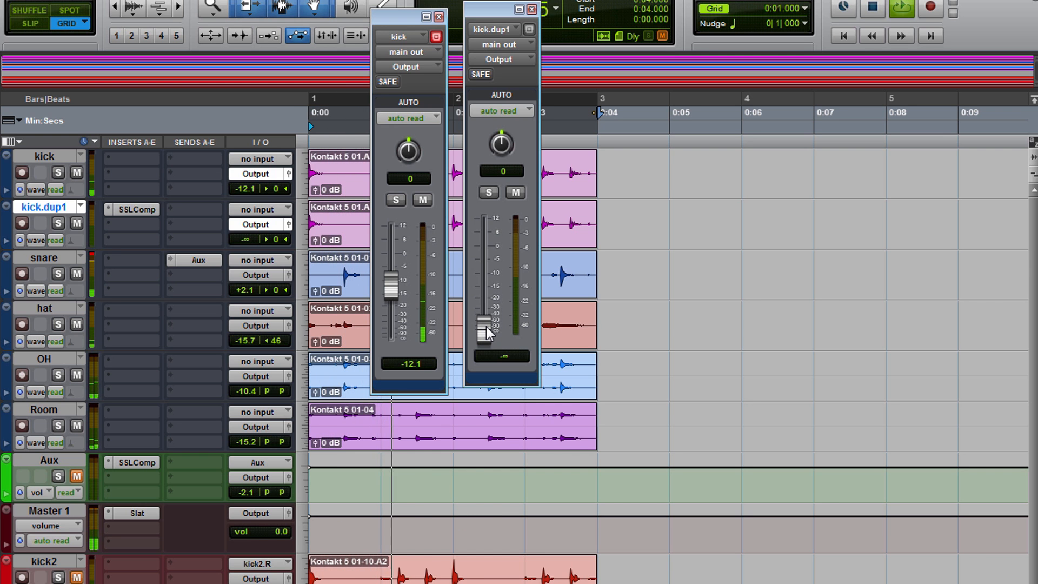
pyautogui.moveTo(487, 325); pyautogui.dragTo(484, 266)
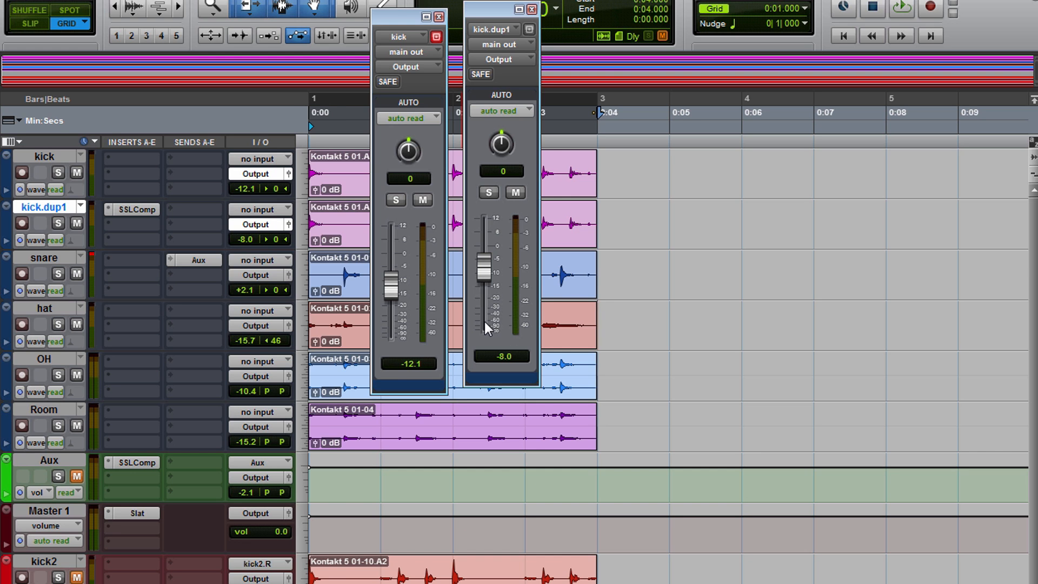
pyautogui.press('space')
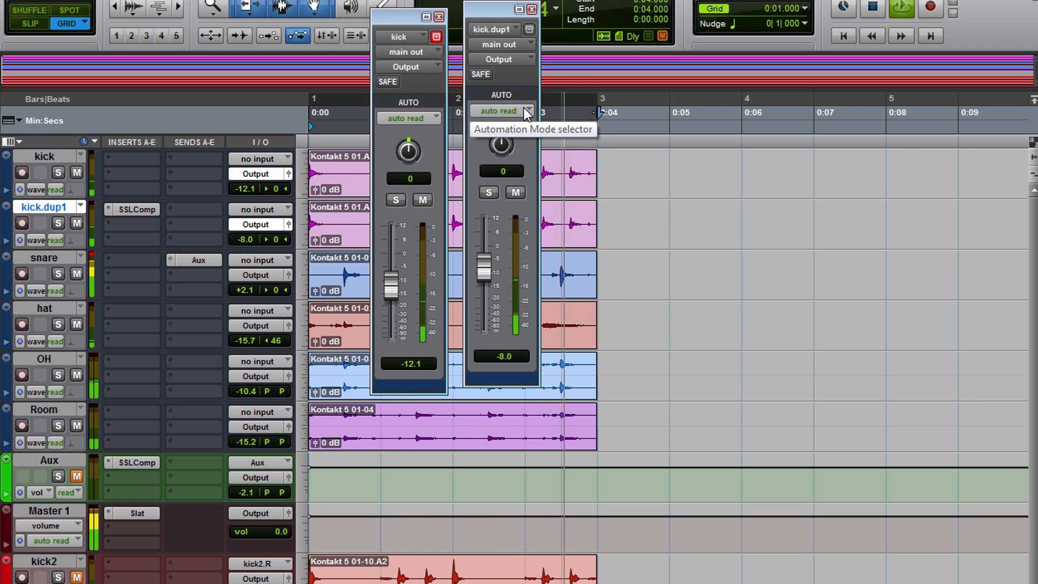
pyautogui.press('space')
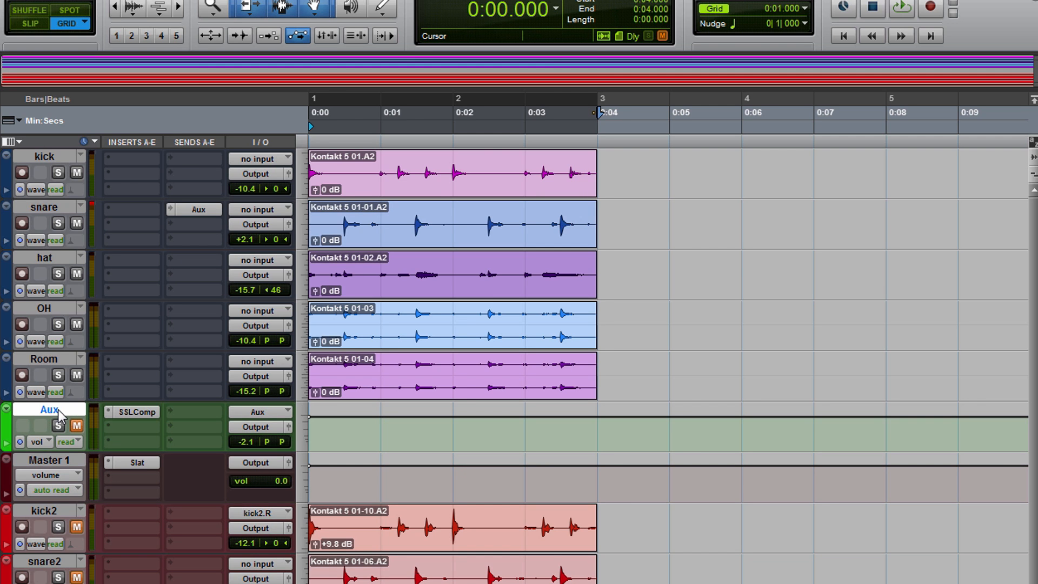
# Add a send from the kick track to the Aux (Stereo) track
pyautogui.click(137, 412)
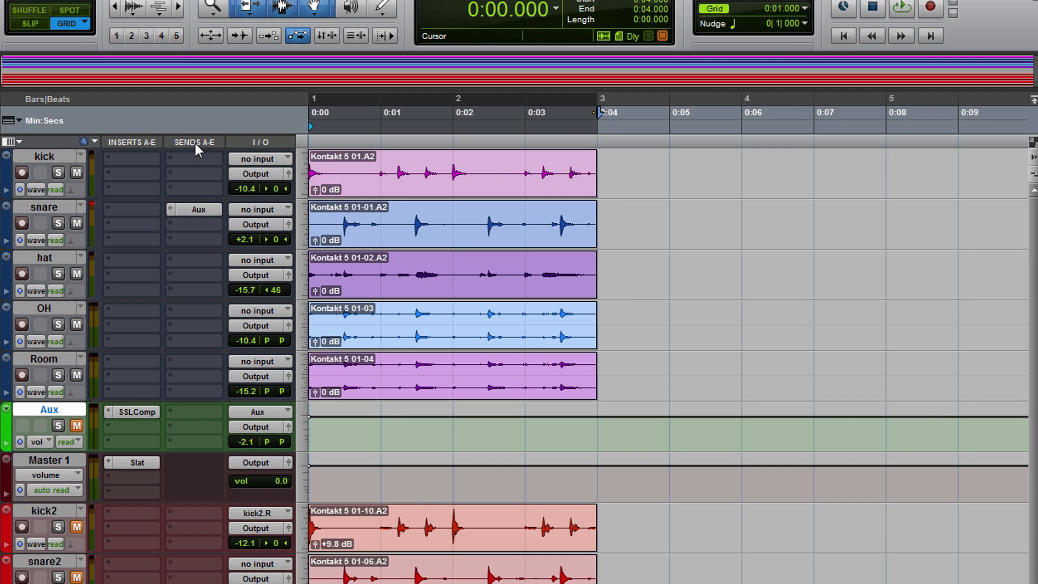
pyautogui.click(174, 165)
pyautogui.moveTo(233, 204)
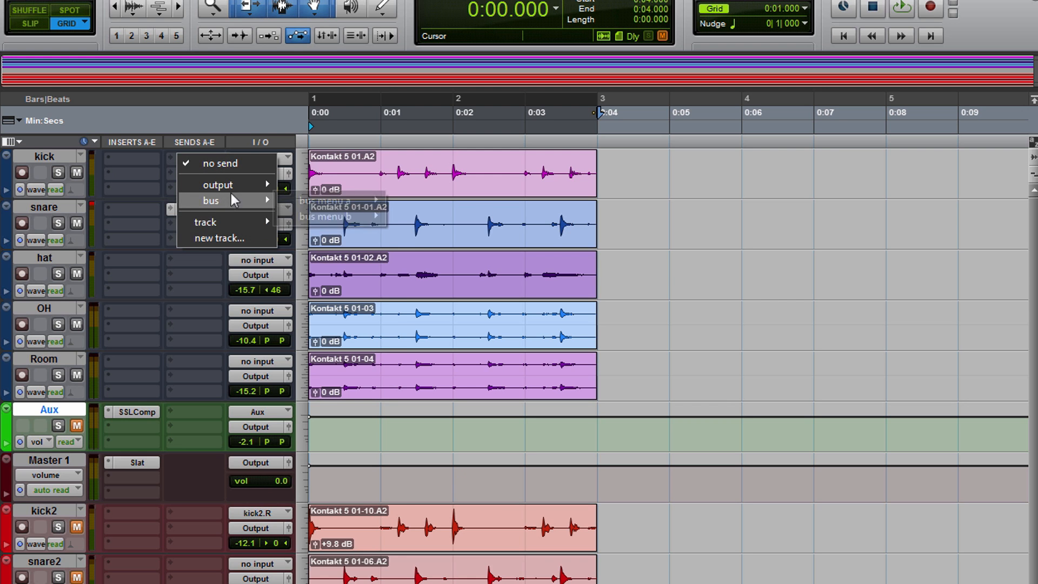
pyautogui.moveTo(229, 222)
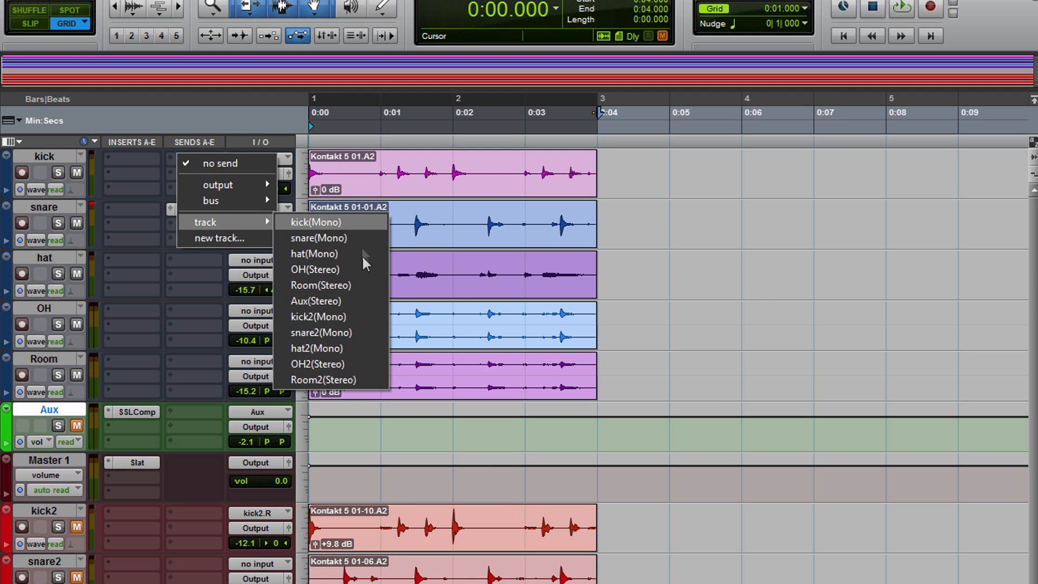
pyautogui.click(326, 301)
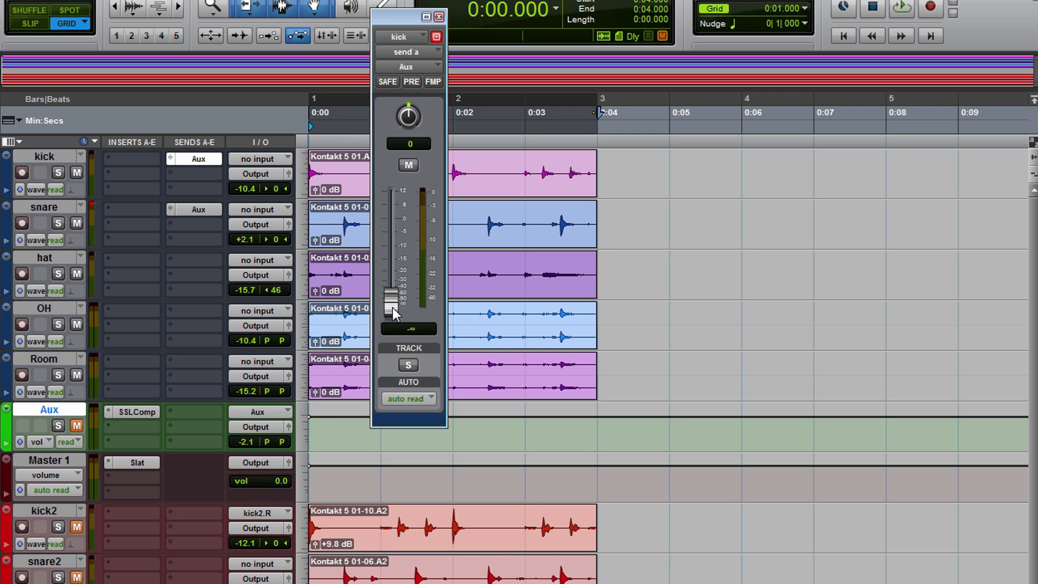
# Raise the kick's Aux send to +4.6 dB and adjust the Aux track's SSLComp make-up gain during playback
pyautogui.click(128, 414)
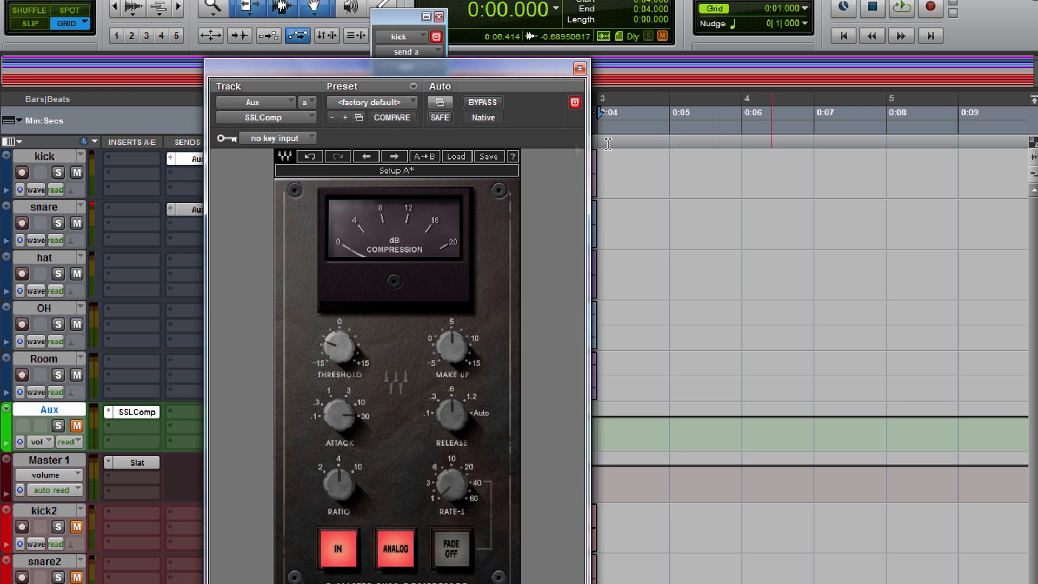
pyautogui.moveTo(411, 17); pyautogui.dragTo(110, 58)
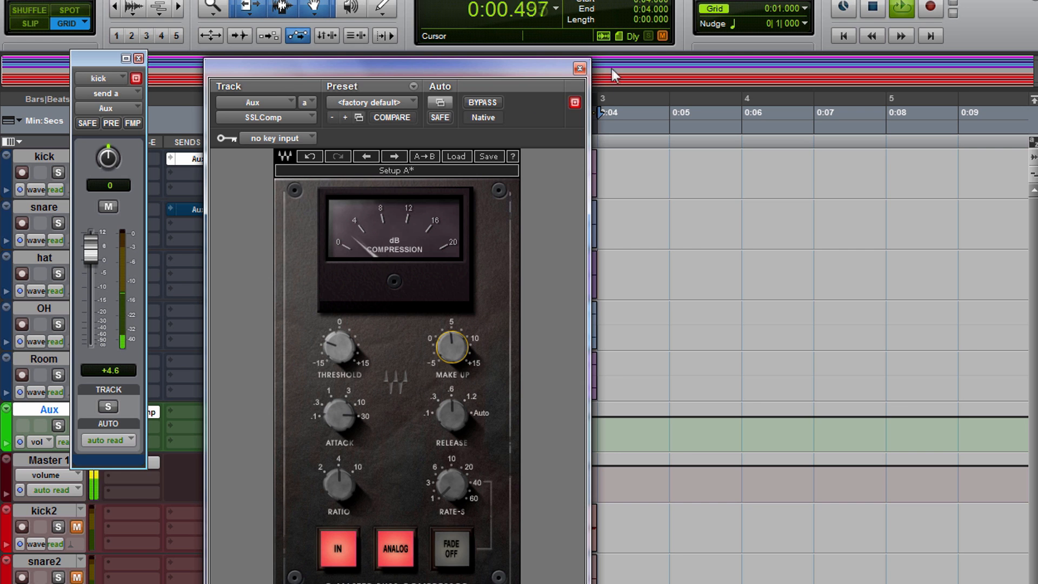
pyautogui.click(581, 68)
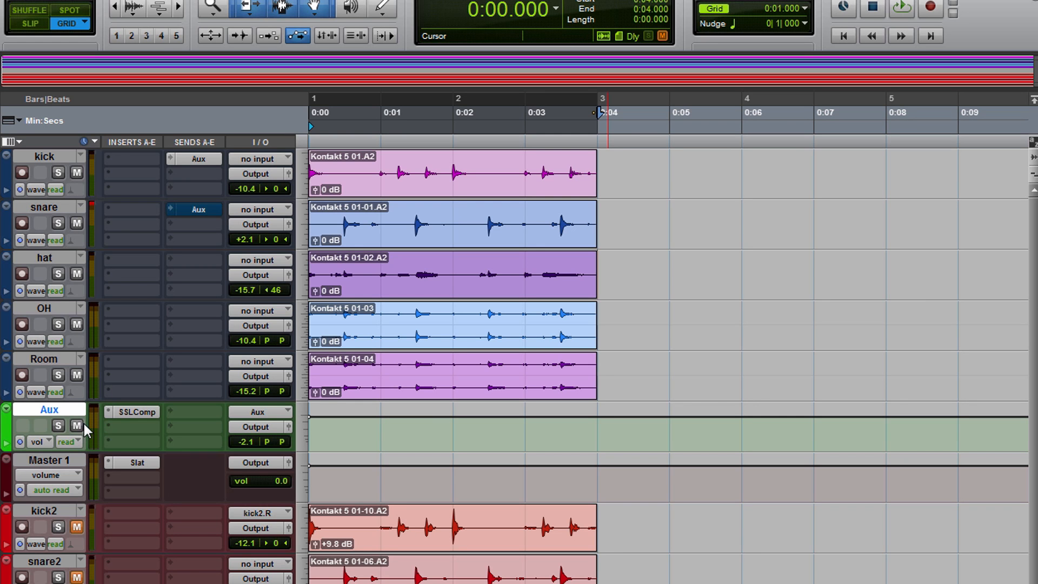
# Play the drums and compare the mix with the Aux track muted and unmuted
pyautogui.click(77, 426)
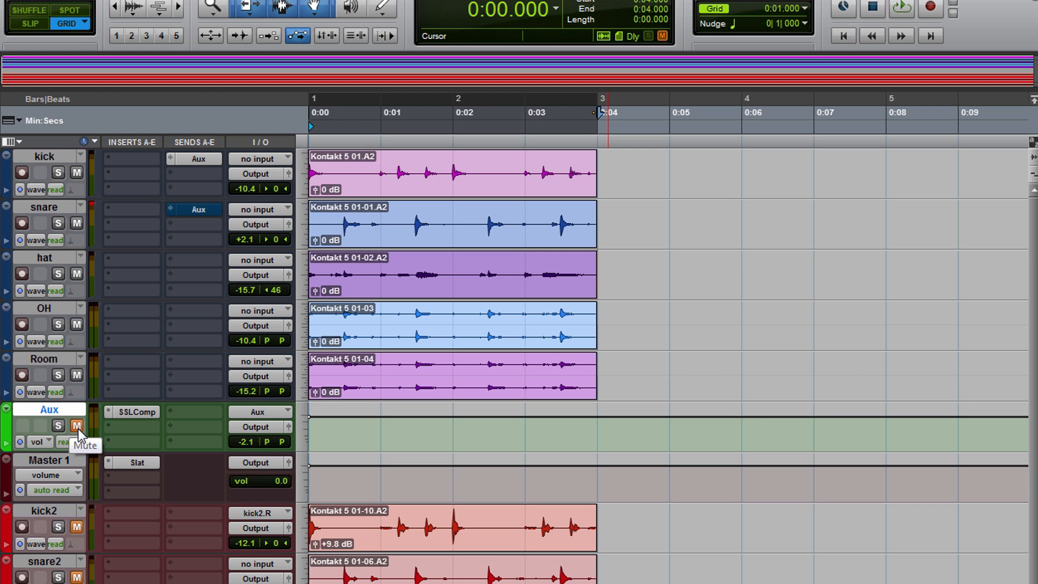
pyautogui.press('space')
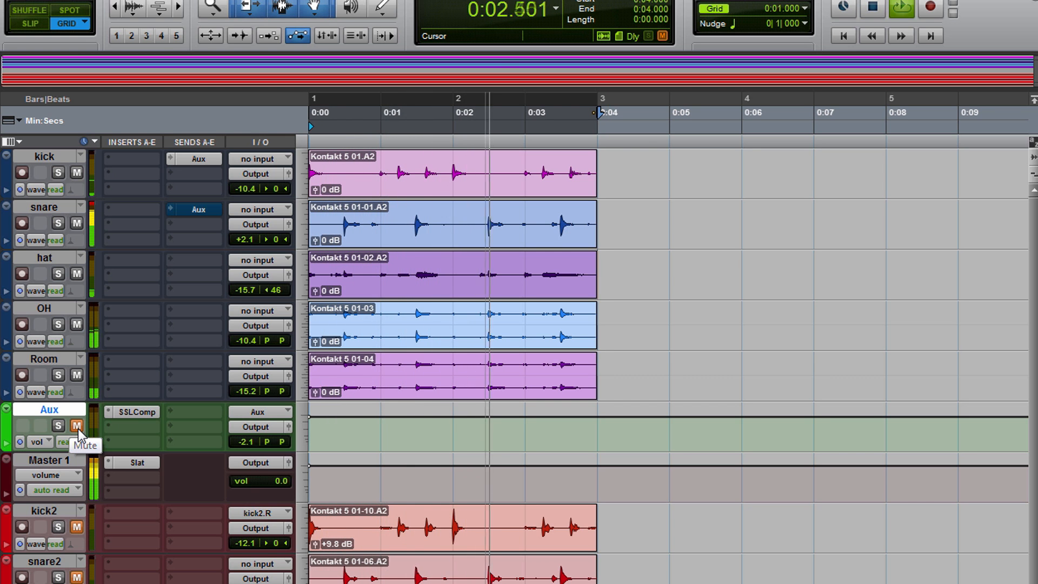
pyautogui.click(79, 429)
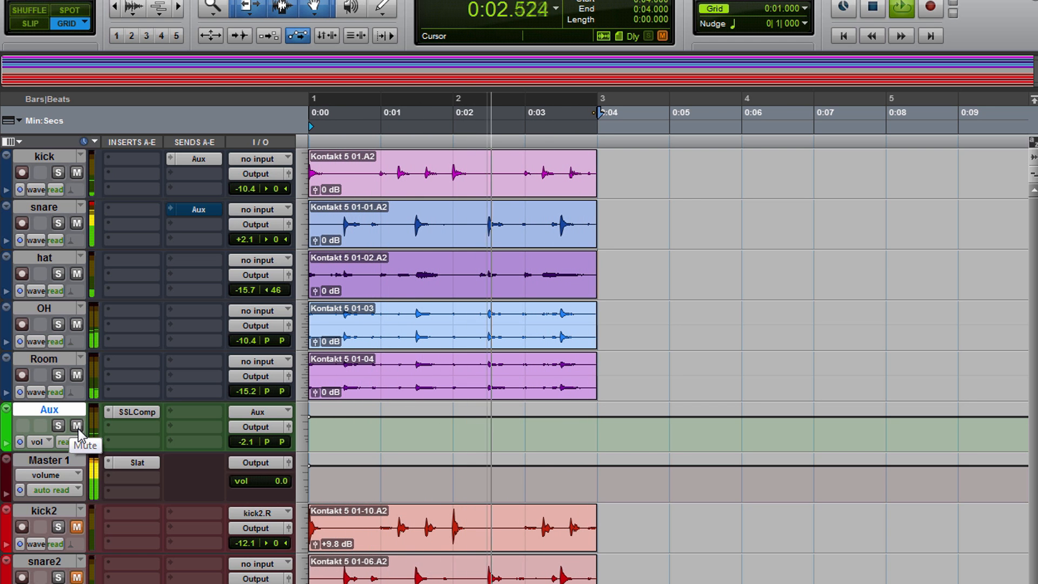
pyautogui.press('space')
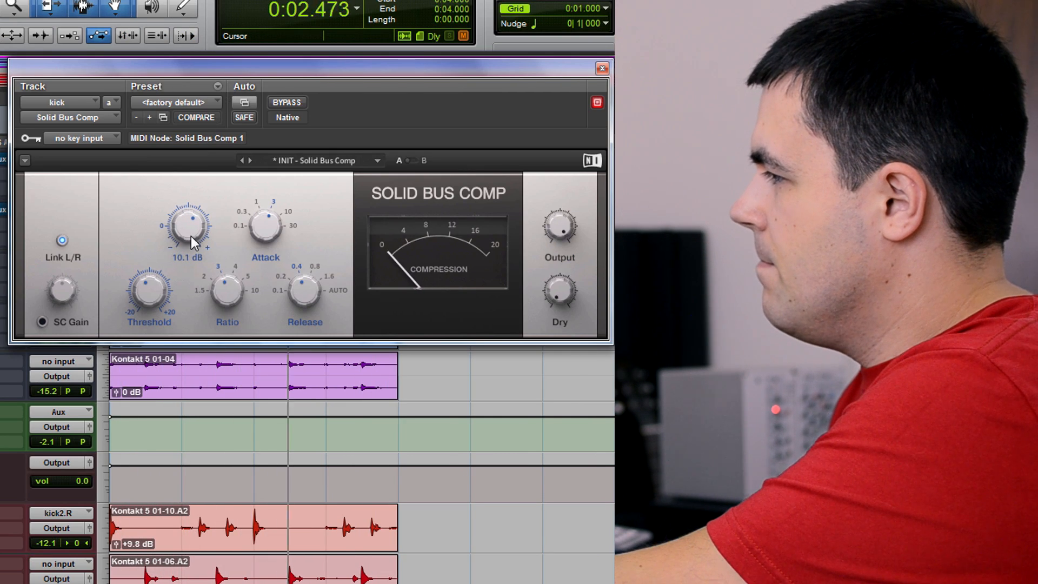
# Set the kick's Solid Bus Comp dry level to -0.7 dB and makeup to 8.2 dB while playing the mix
pyautogui.press('space')
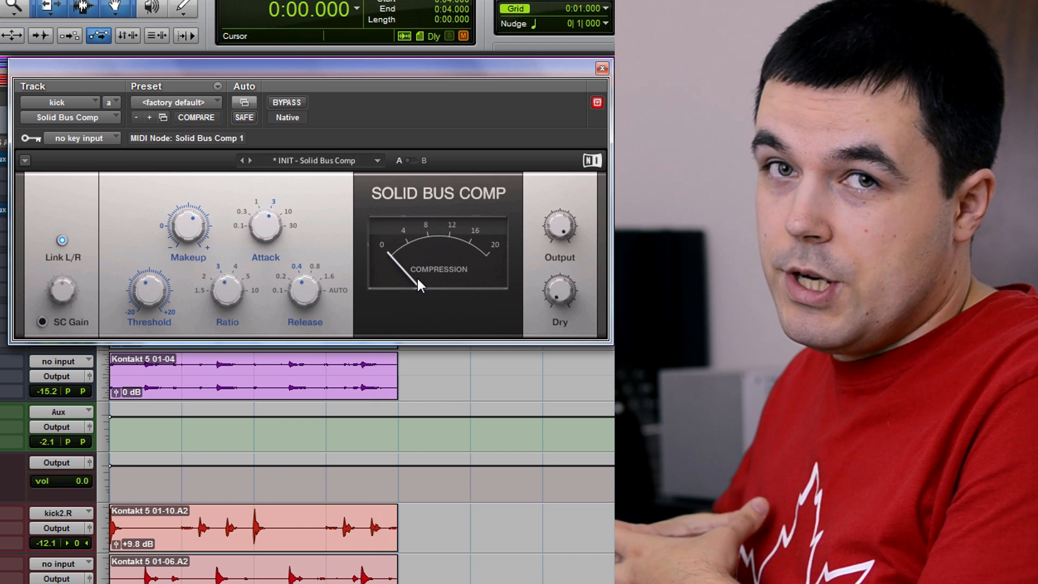
pyautogui.moveTo(570, 289)
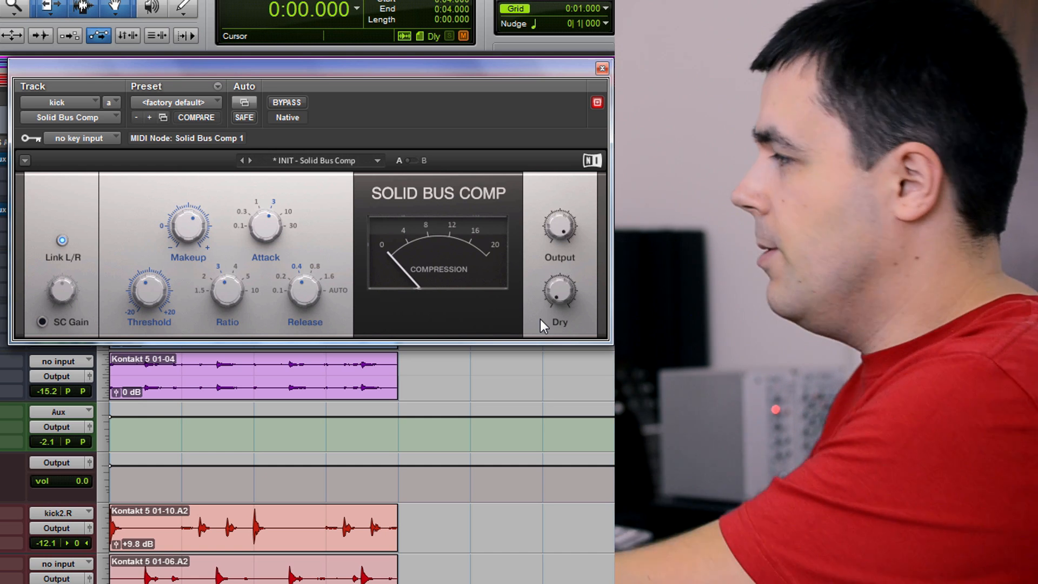
pyautogui.press('space')
pyautogui.moveTo(555, 255); pyautogui.dragTo(560, 73)
pyautogui.moveTo(550, 290); pyautogui.dragTo(560, 231)
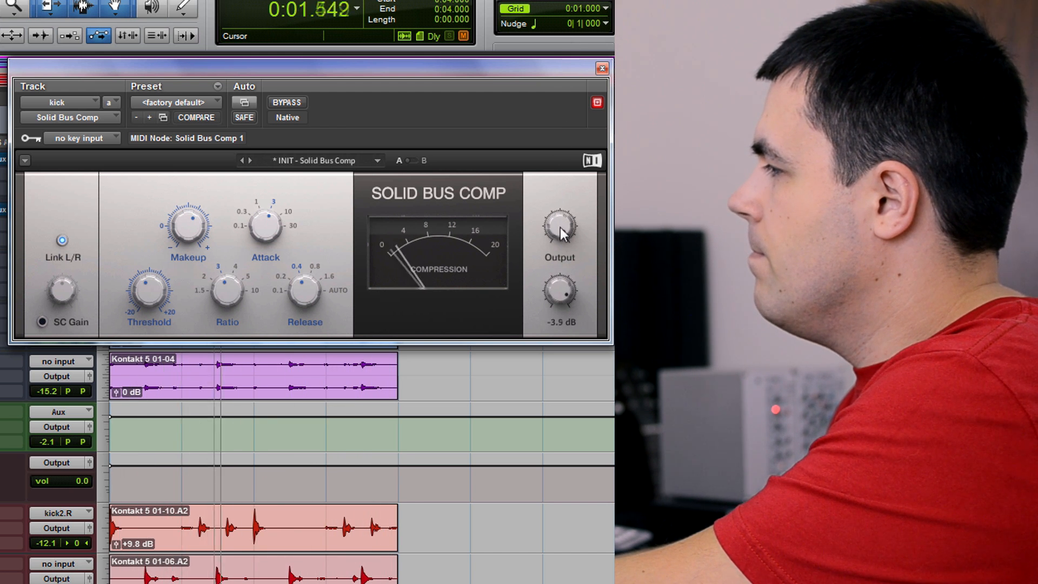
pyautogui.moveTo(176, 226); pyautogui.dragTo(173, 242)
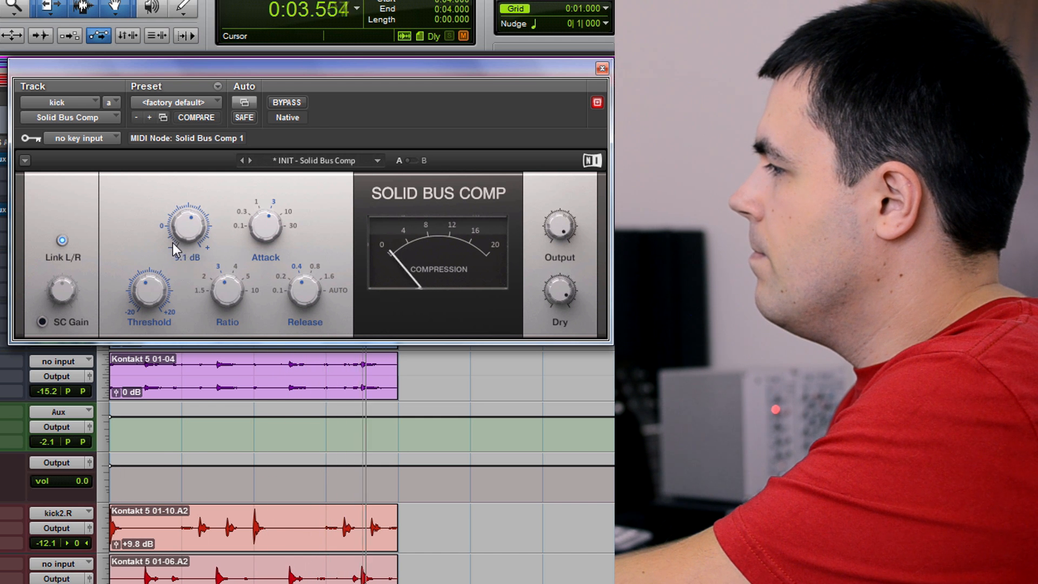
pyautogui.moveTo(556, 293); pyautogui.dragTo(555, 279)
pyautogui.moveTo(192, 228); pyautogui.dragTo(192, 236)
pyautogui.press('space')
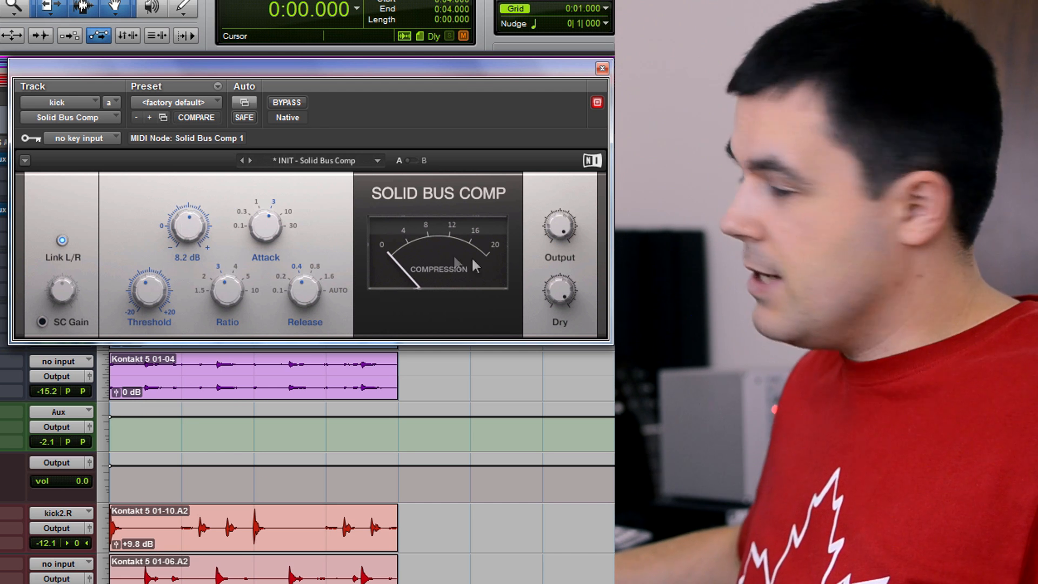
pyautogui.moveTo(568, 308)
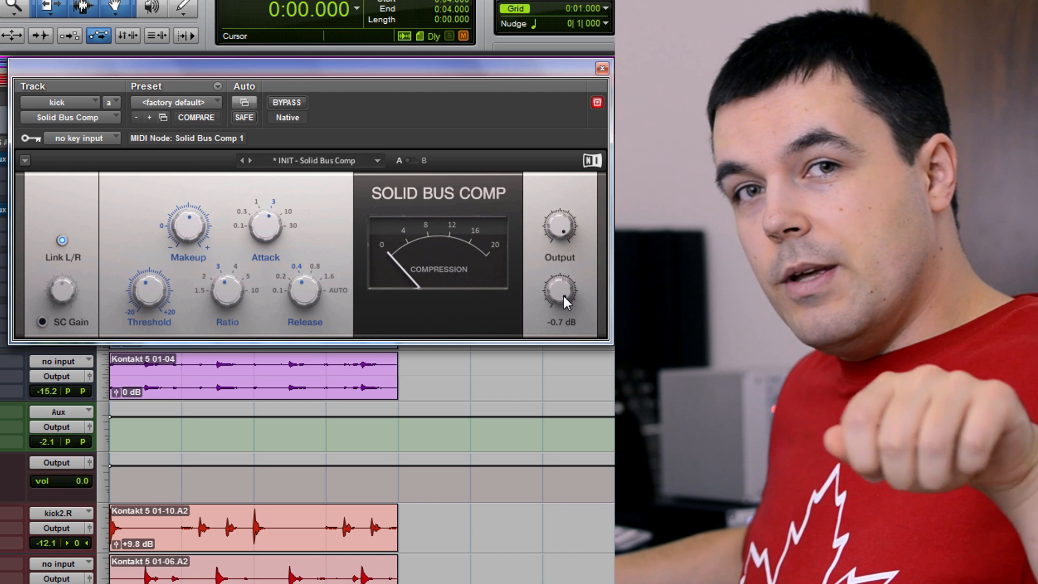